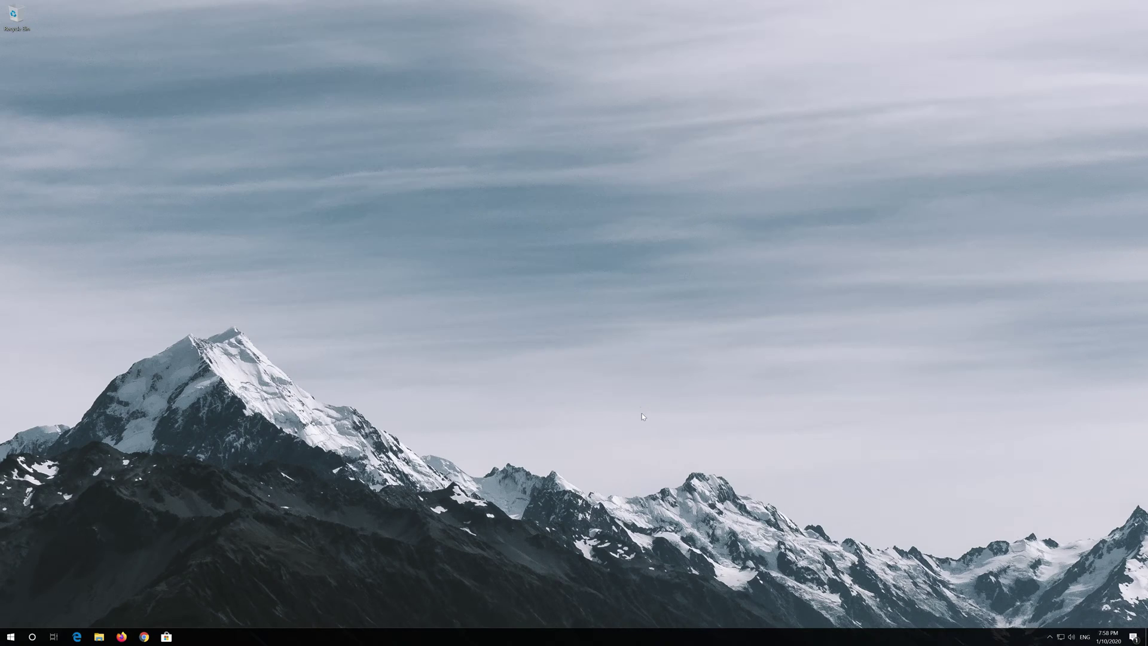
Step: Open Windows Settings from the Start menu's expanded left rail
{"action": "left_click", "coordinate": [10, 636]}
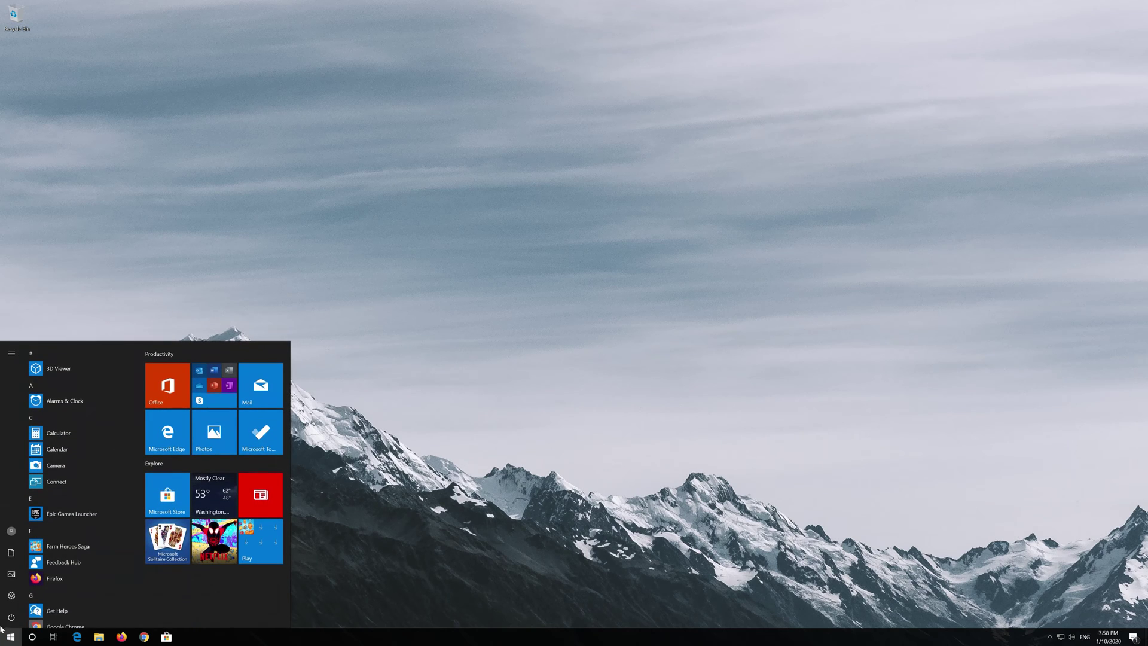
{"action": "mouse_move", "coordinate": [11, 595]}
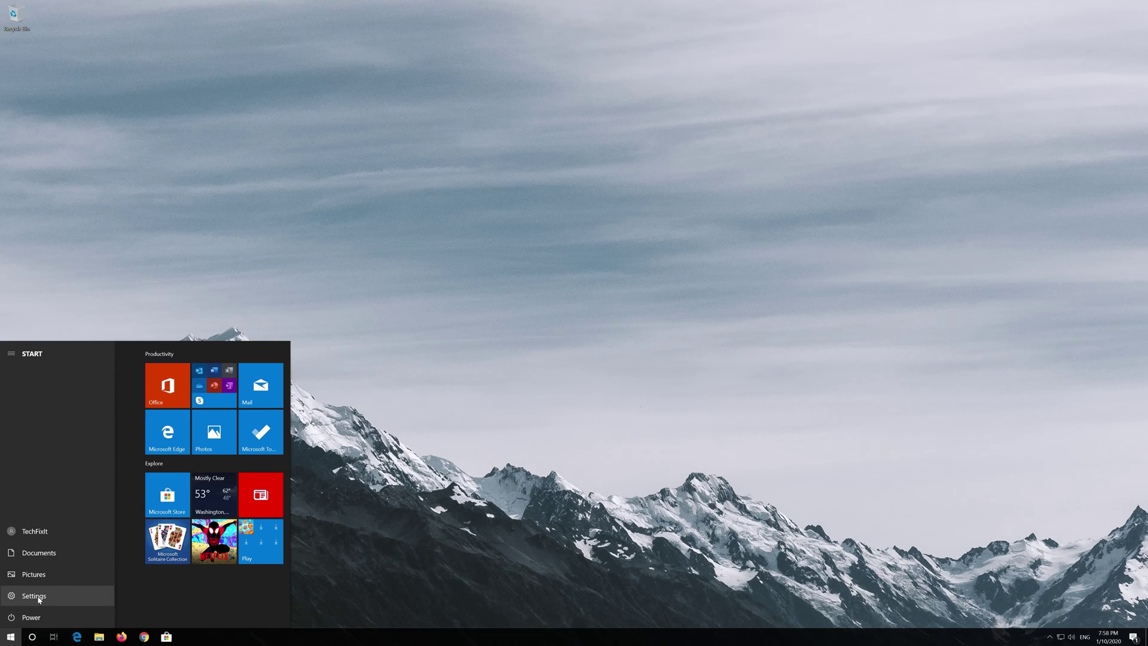
{"action": "left_click", "coordinate": [34, 595]}
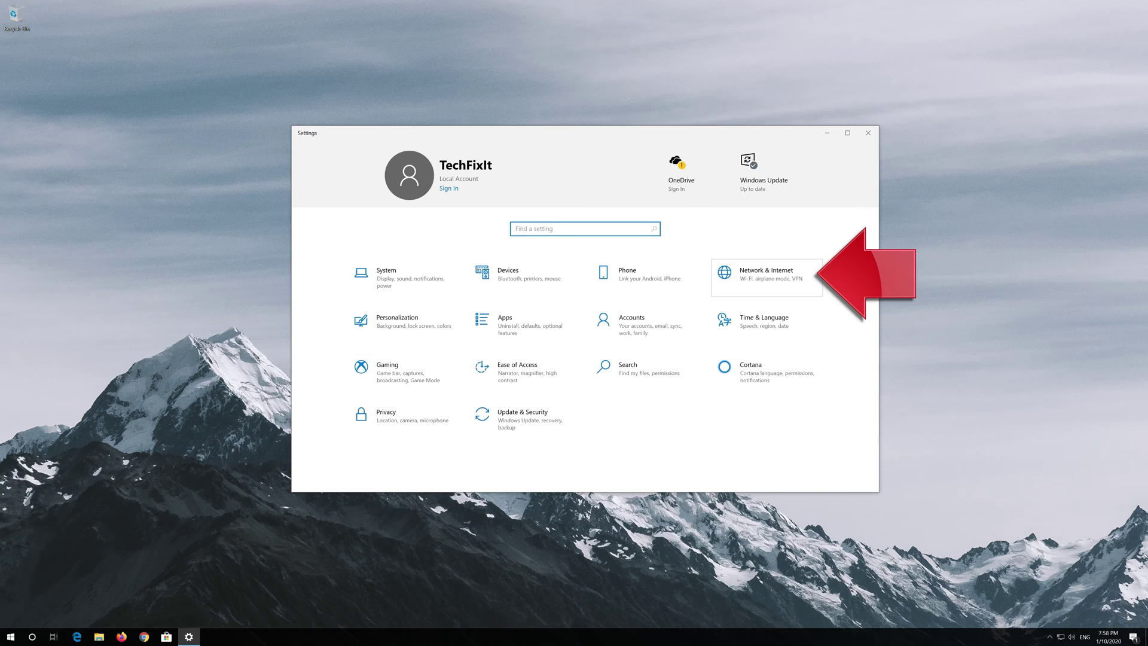
Step: Reset the network under Network & Internet > Network reset, confirming and dismissing the sign-out notice
{"action": "left_click", "coordinate": [764, 278]}
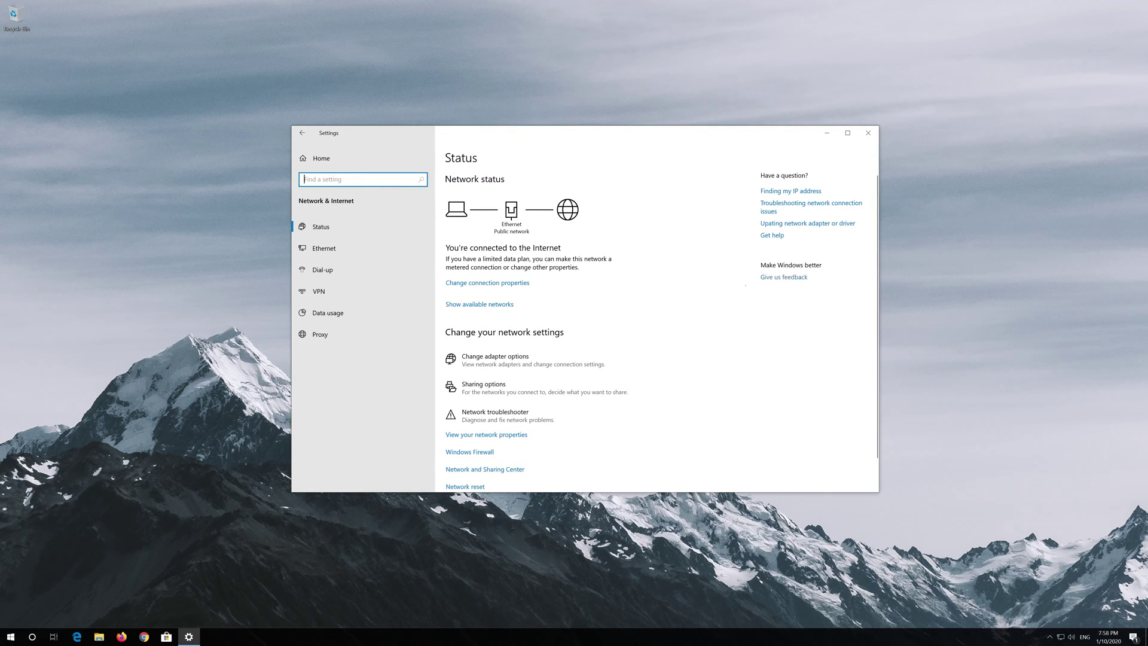
{"action": "scroll", "coordinate": [551, 326], "scroll_direction": "down", "scroll_amount": 1}
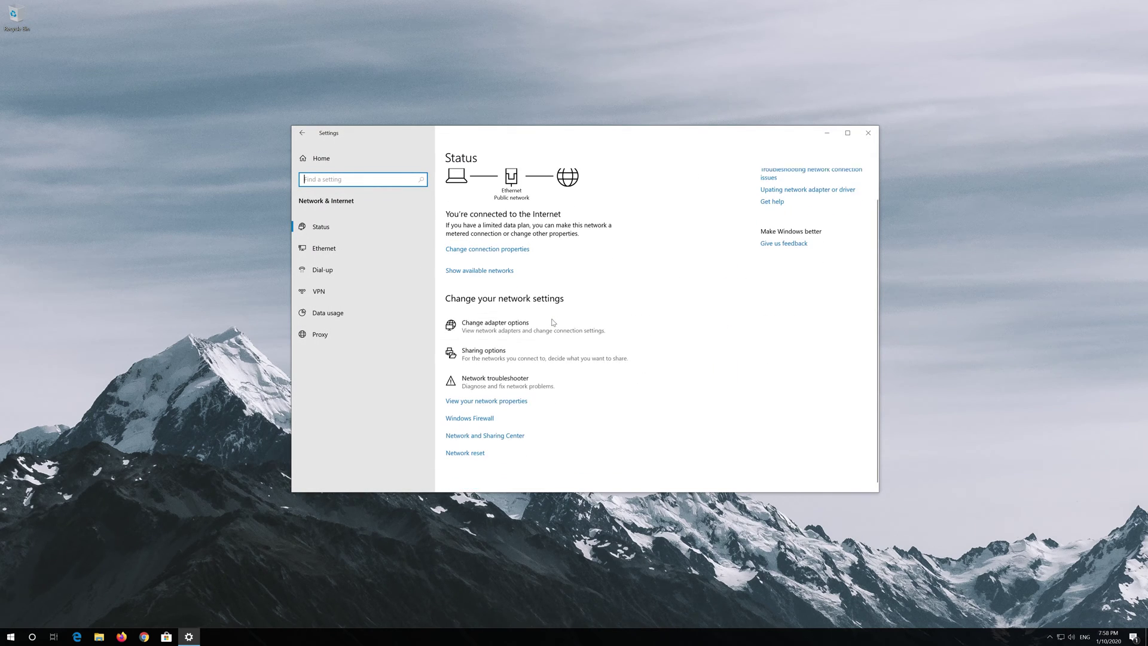
{"action": "left_click", "coordinate": [473, 453]}
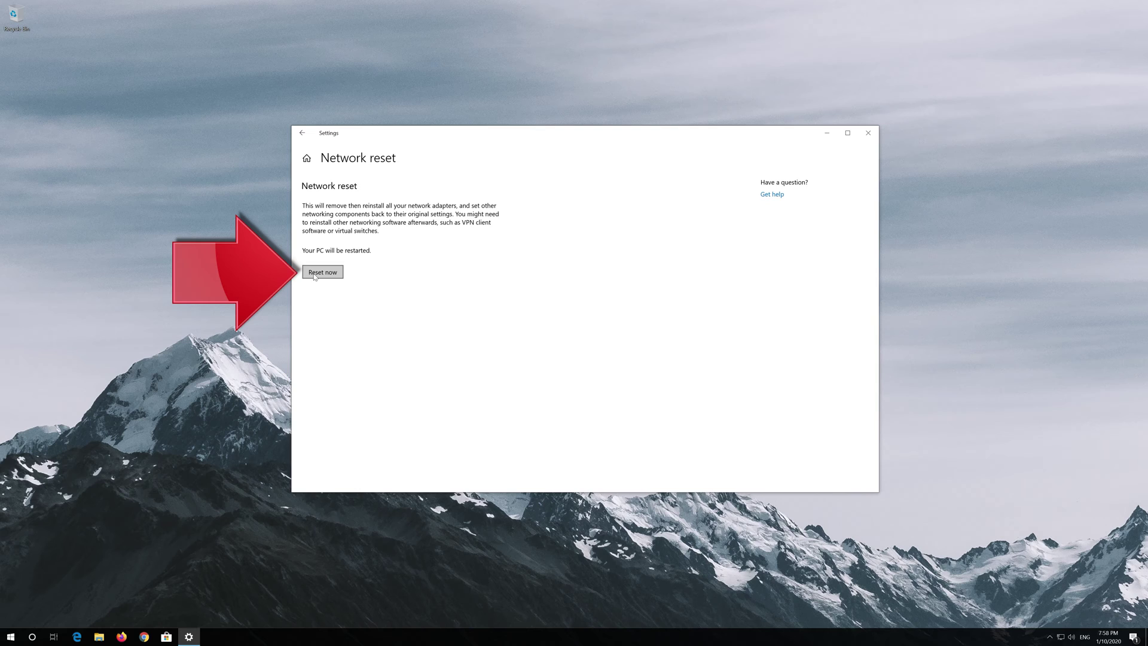
{"action": "left_click", "coordinate": [315, 273]}
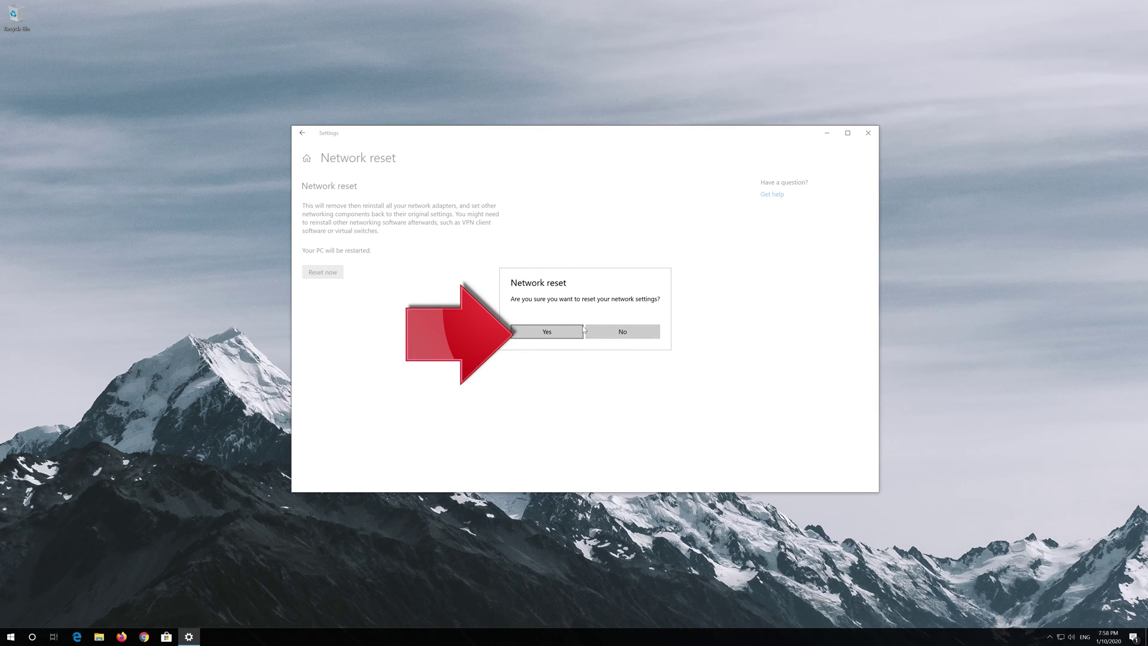
{"action": "left_click", "coordinate": [545, 332]}
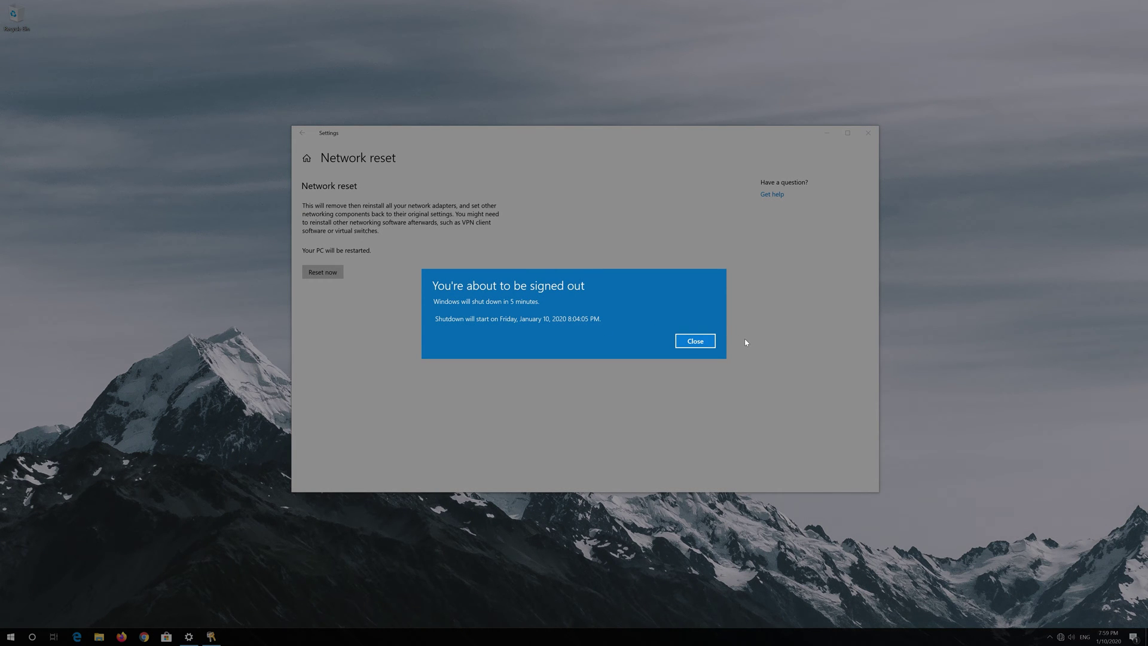
{"action": "left_click", "coordinate": [713, 342]}
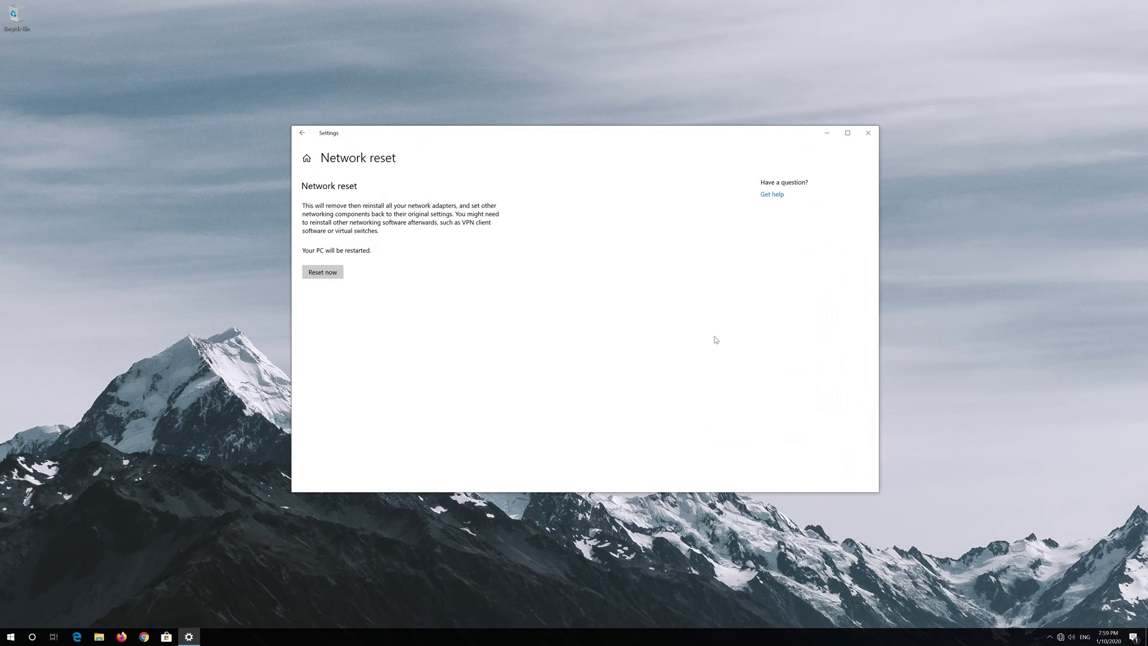
Step: Close Settings and restart the PC from the Start menu's Power options
{"action": "left_click", "coordinate": [868, 132]}
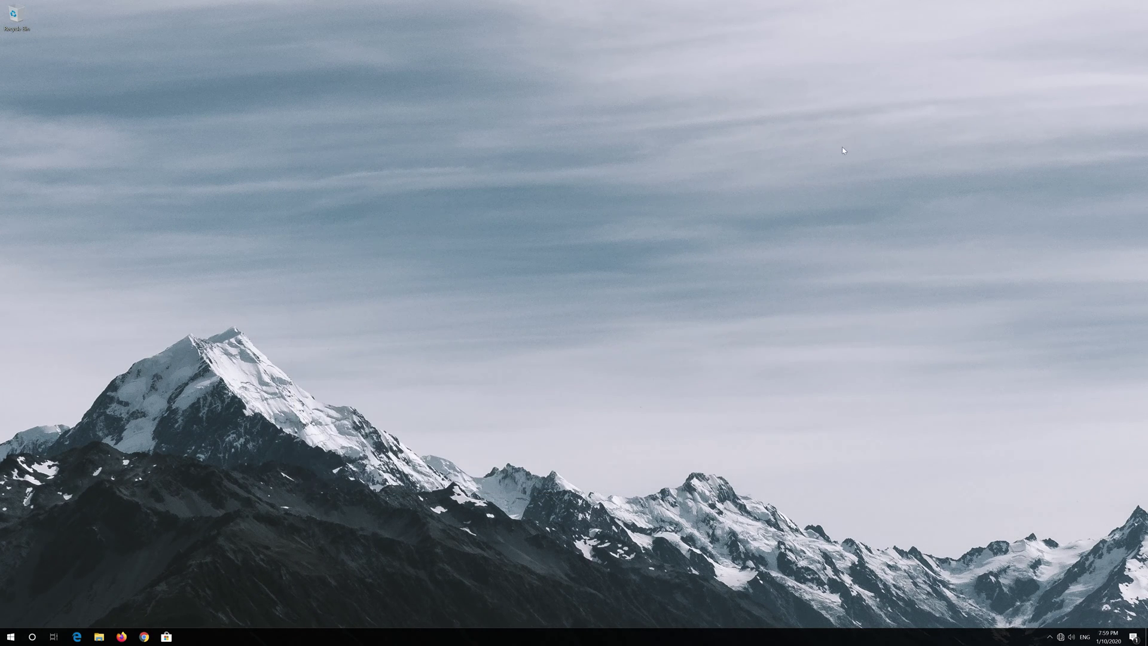
{"action": "left_click", "coordinate": [5, 632]}
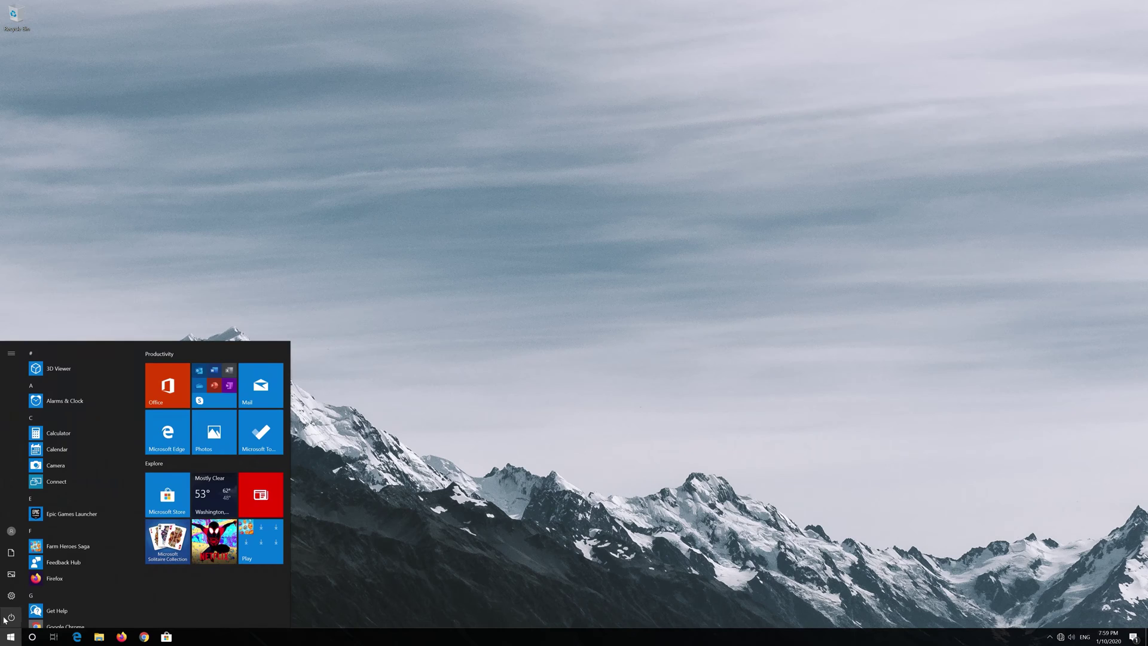
{"action": "mouse_move", "coordinate": [11, 617]}
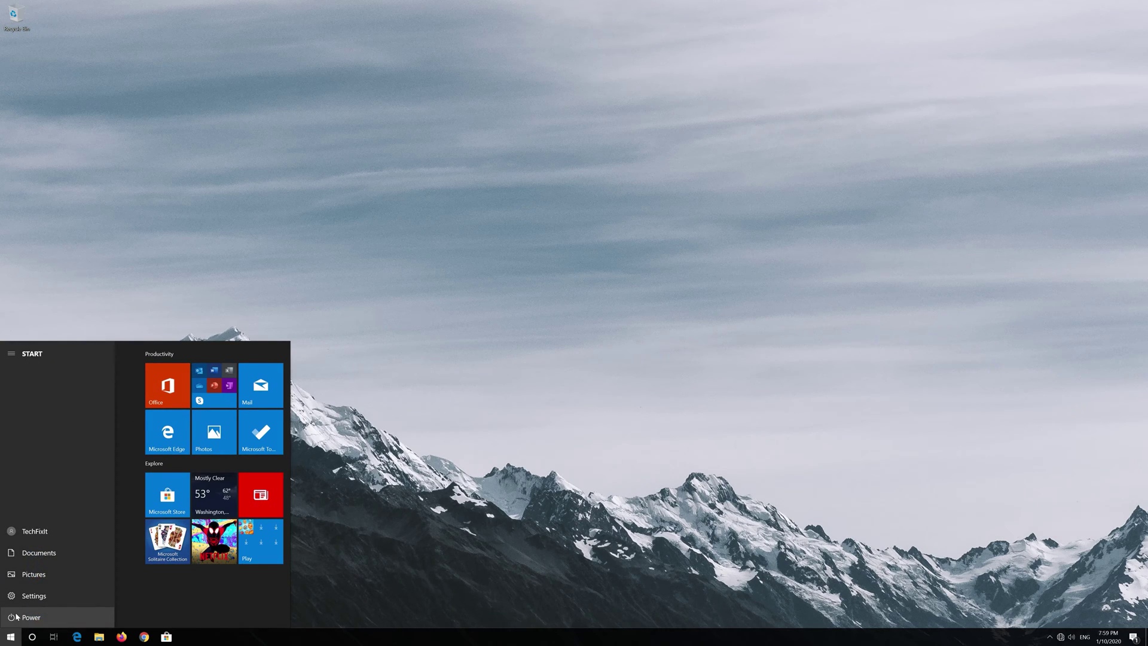
{"action": "left_click", "coordinate": [14, 612]}
{"action": "left_click", "coordinate": [23, 593]}
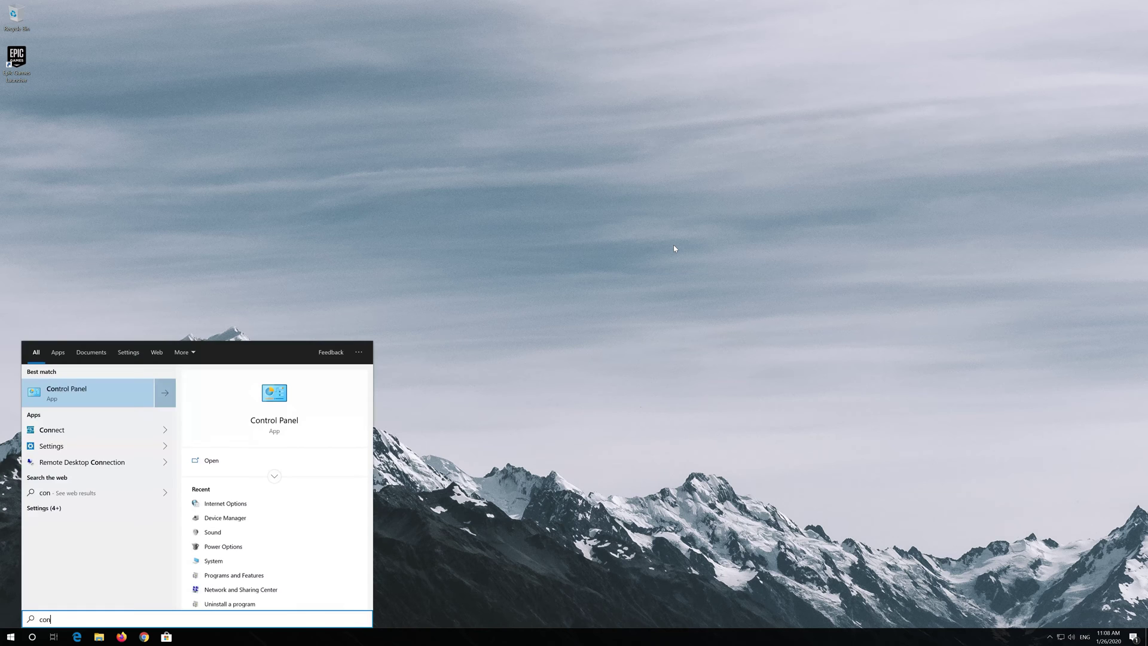
Step: Search 'control panel' in Start and open the Control Panel best match
{"action": "type", "text": "trol panel"}
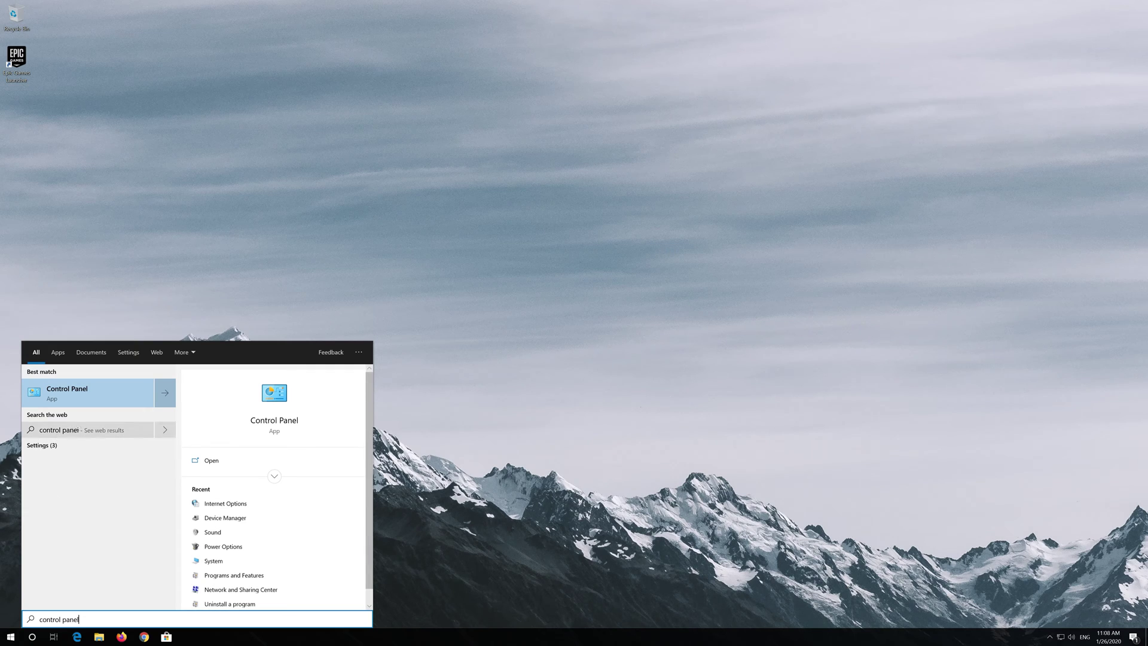
{"action": "left_click", "coordinate": [113, 396]}
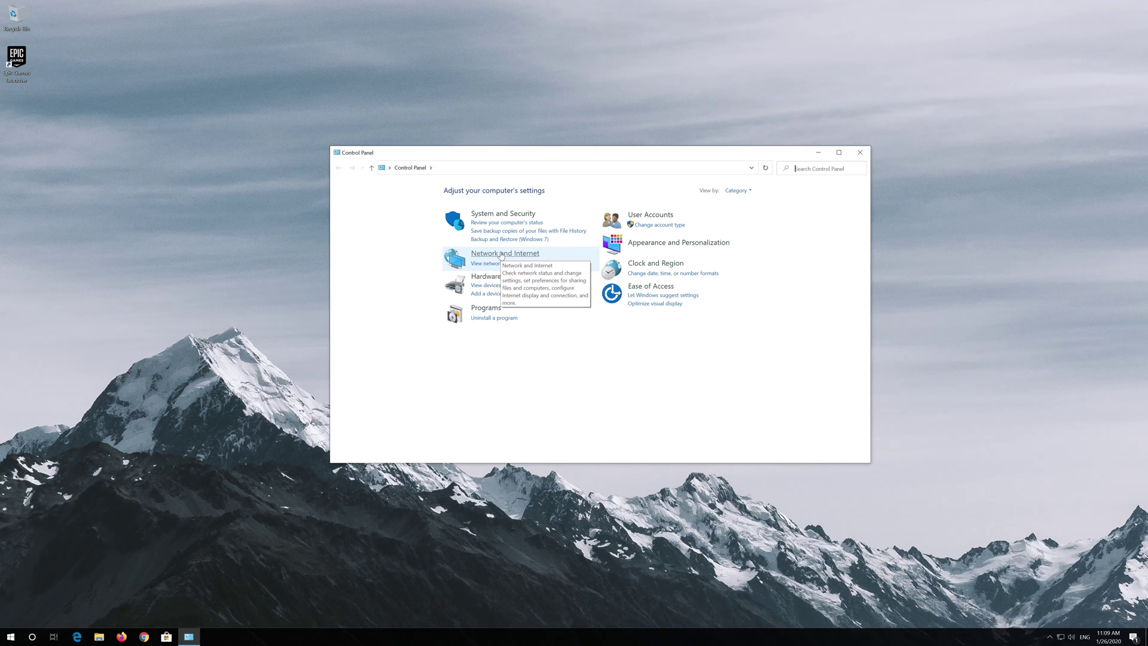
Step: Open Internet Options from Network and Internet and move it to the screen centre
{"action": "left_click", "coordinate": [482, 254]}
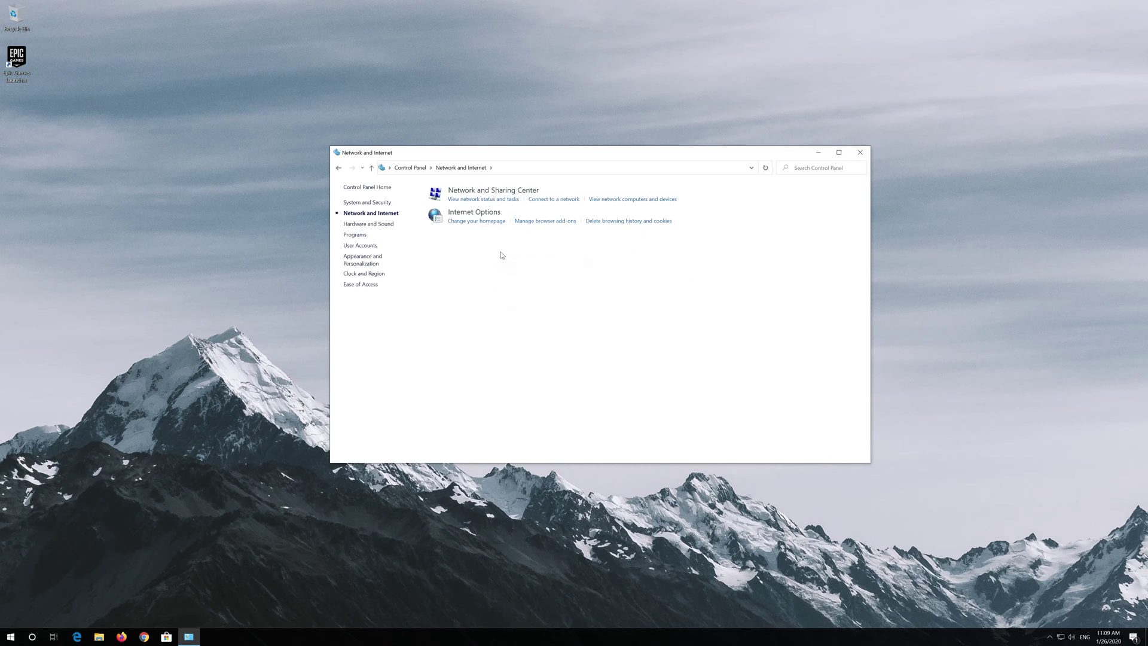
{"action": "left_click", "coordinate": [473, 213]}
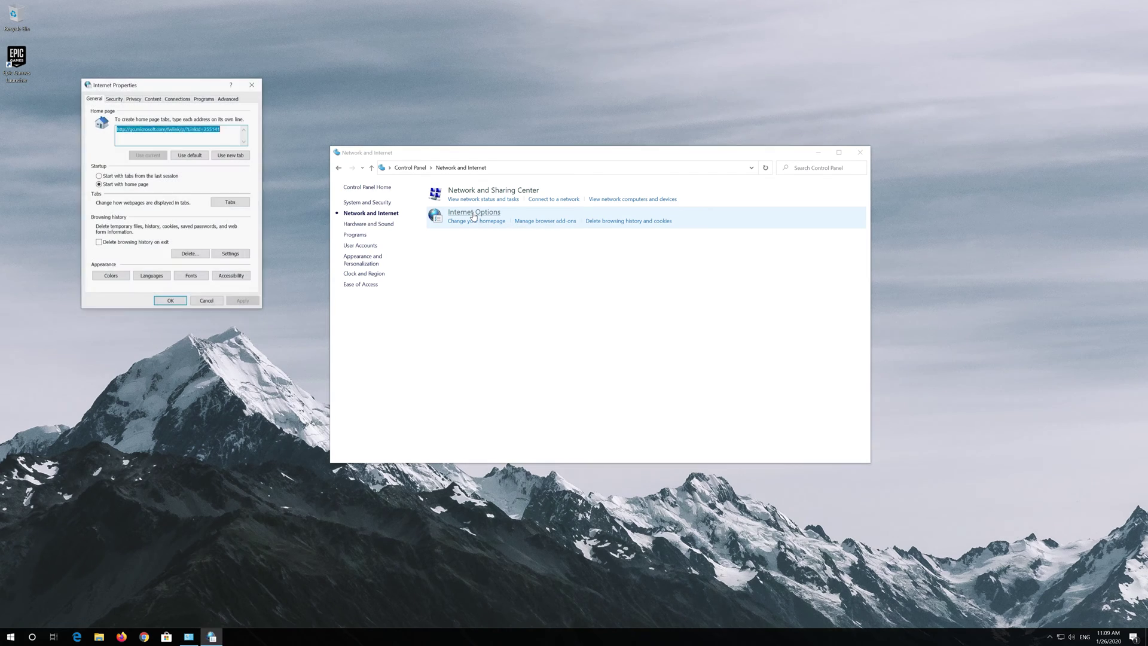
{"action": "left_click_drag", "start_coordinate": [197, 85], "coordinate": [579, 179]}
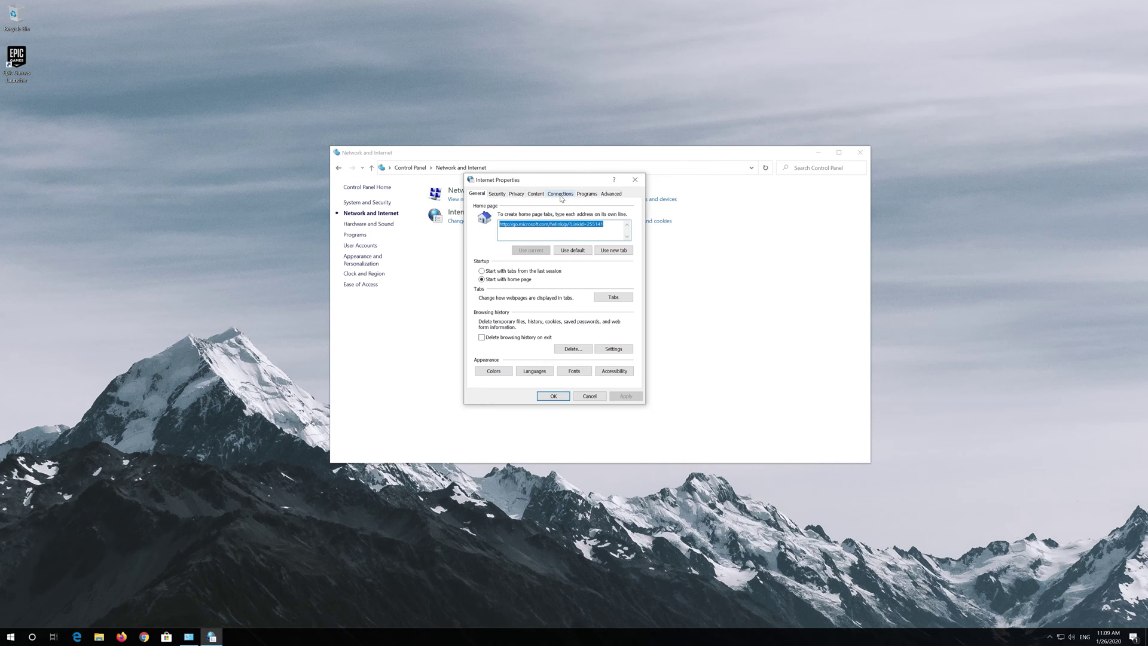
Step: Turn off the LAN proxy server, save with OK, and close the Network and Internet window
{"action": "left_click", "coordinate": [560, 195]}
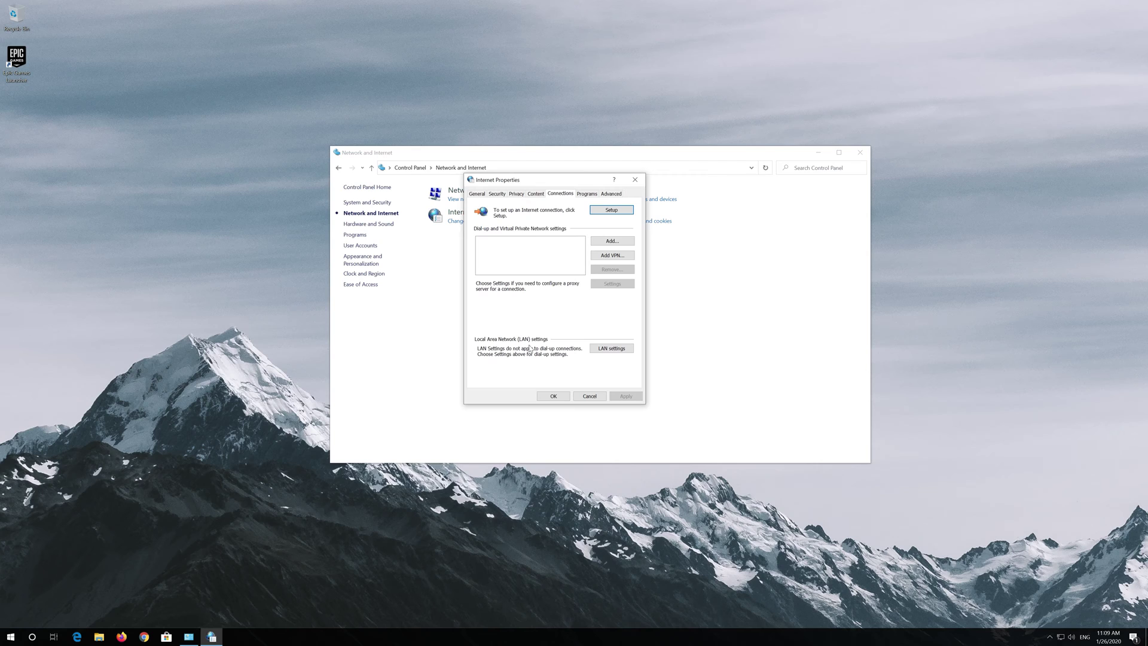
{"action": "left_click", "coordinate": [621, 353]}
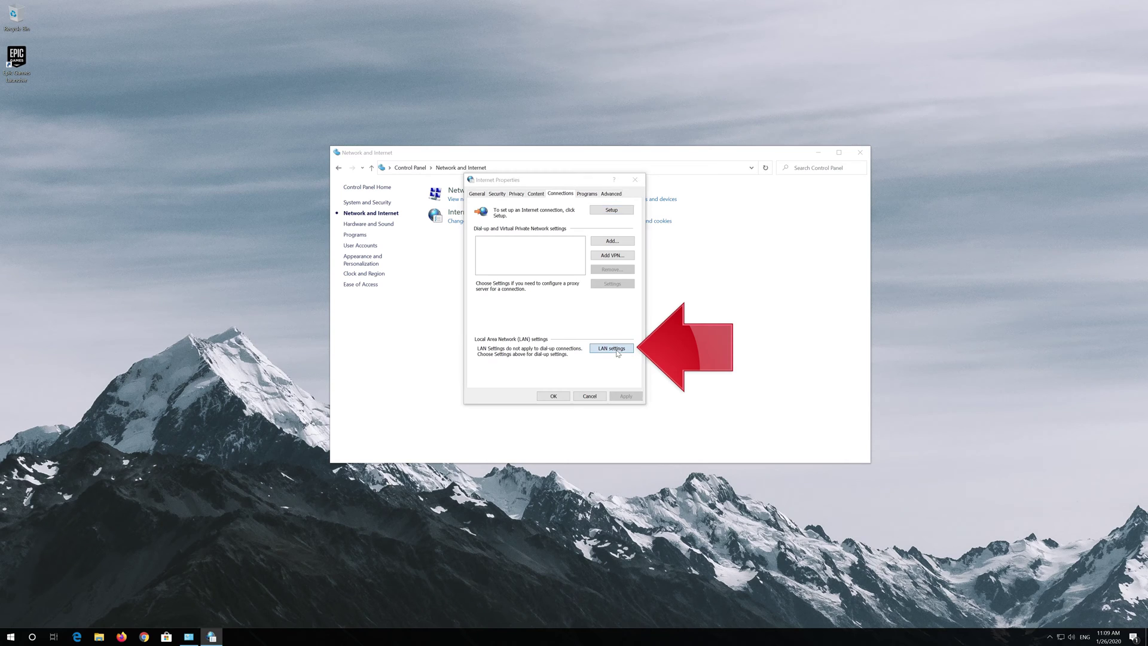
{"action": "left_click", "coordinate": [618, 352]}
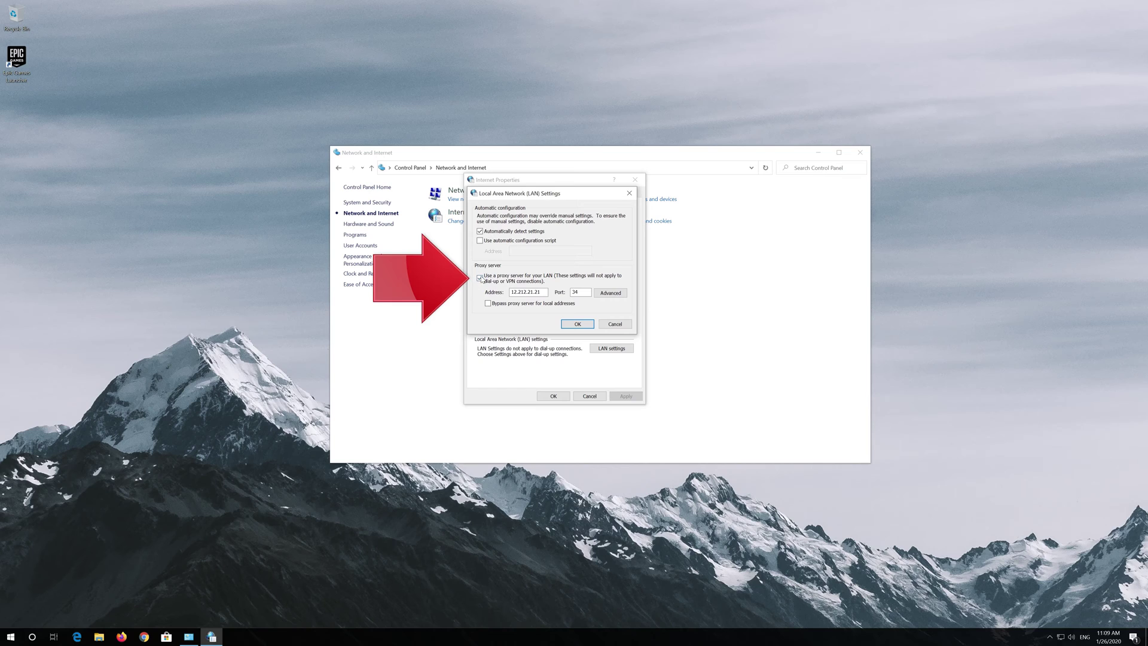
{"action": "left_click", "coordinate": [480, 278]}
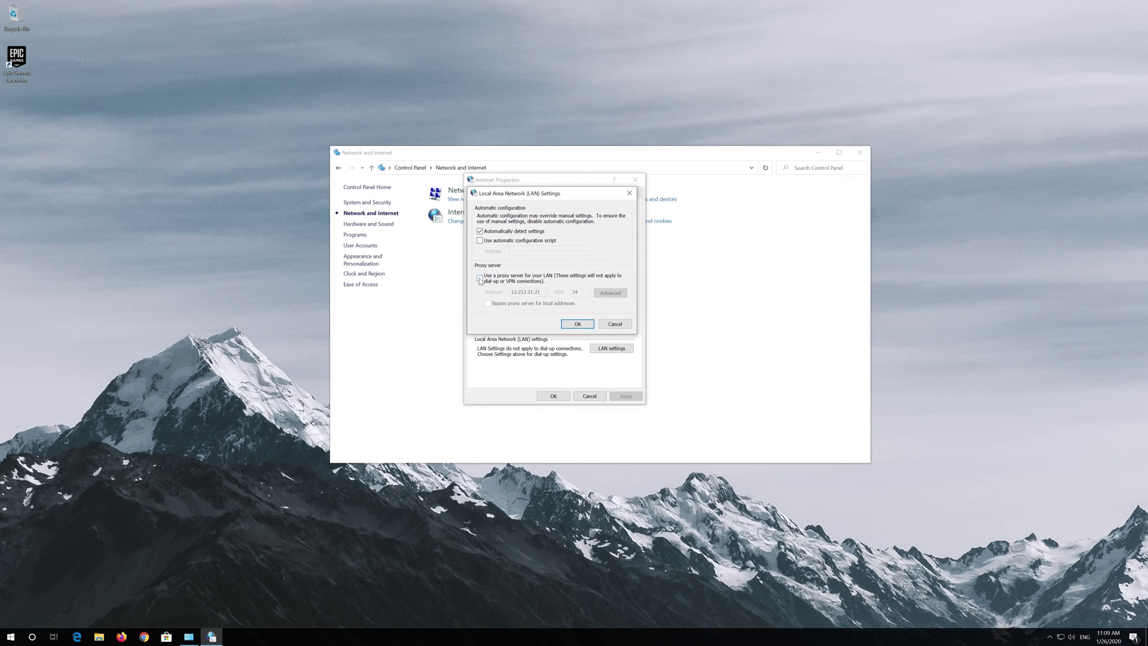
{"action": "left_click", "coordinate": [579, 324]}
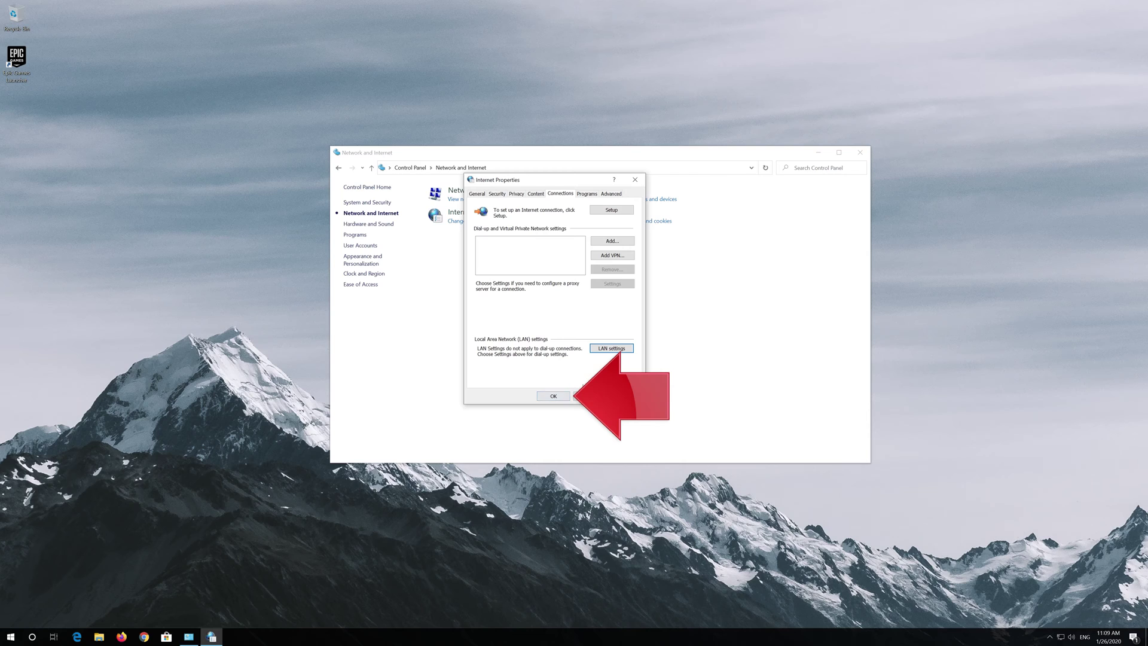
{"action": "left_click", "coordinate": [544, 399]}
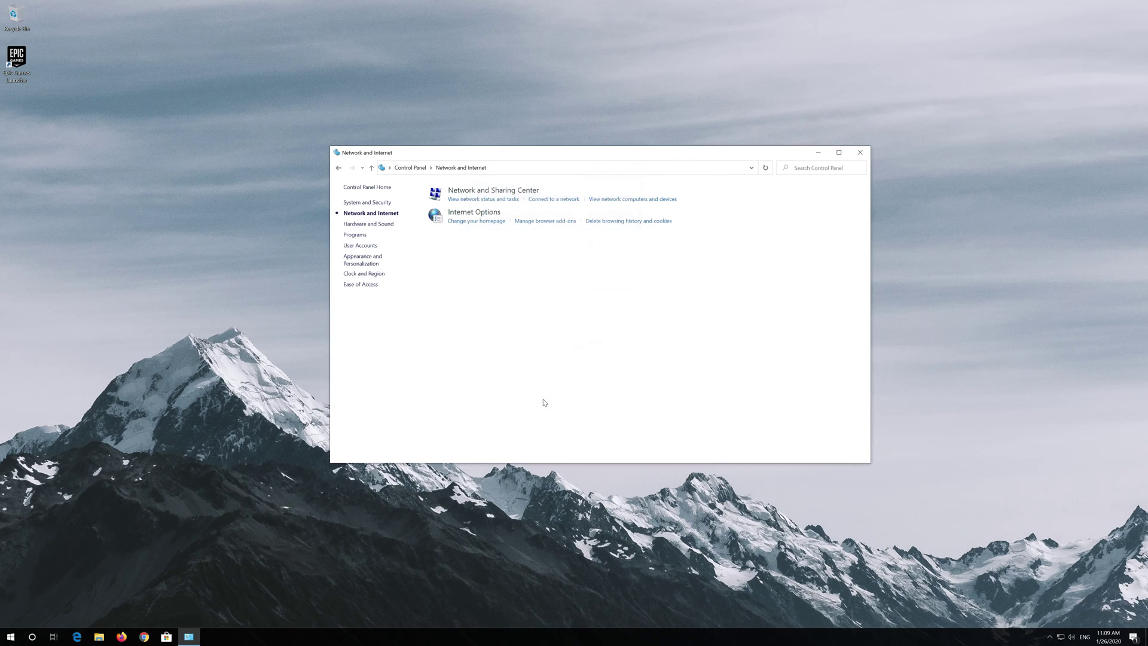
{"action": "left_click", "coordinate": [856, 158]}
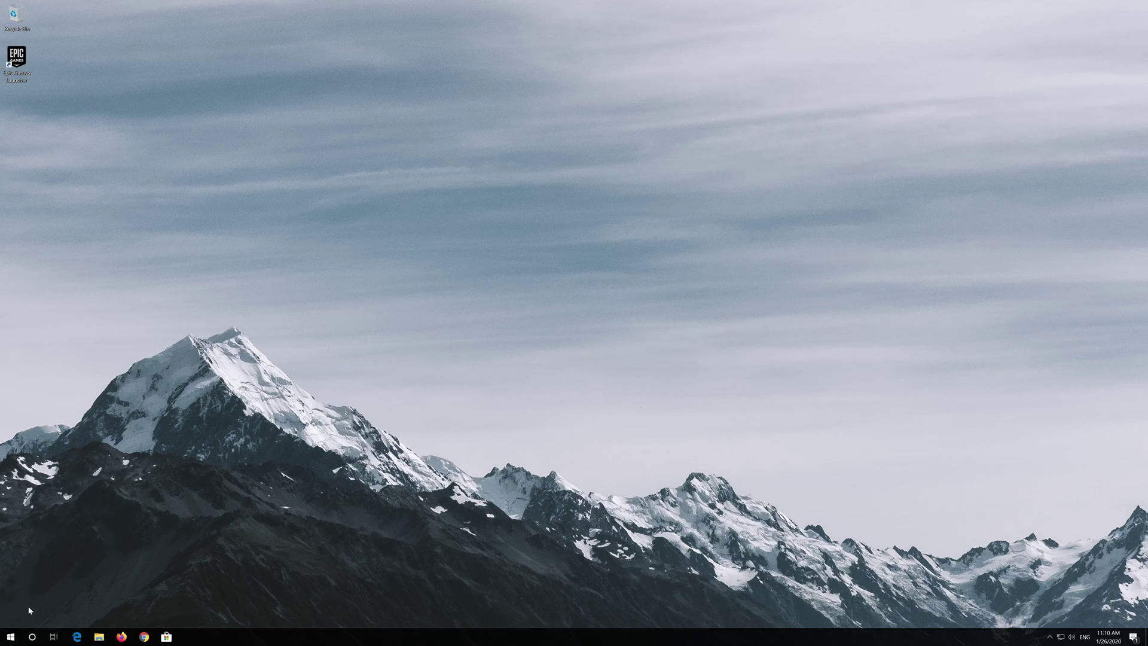
Step: Show the Start menu's Shut down and Restart choices, then reopen the Start menu
{"action": "left_click", "coordinate": [11, 636]}
{"action": "left_click", "coordinate": [10, 616]}
{"action": "key", "text": "alt+z"}
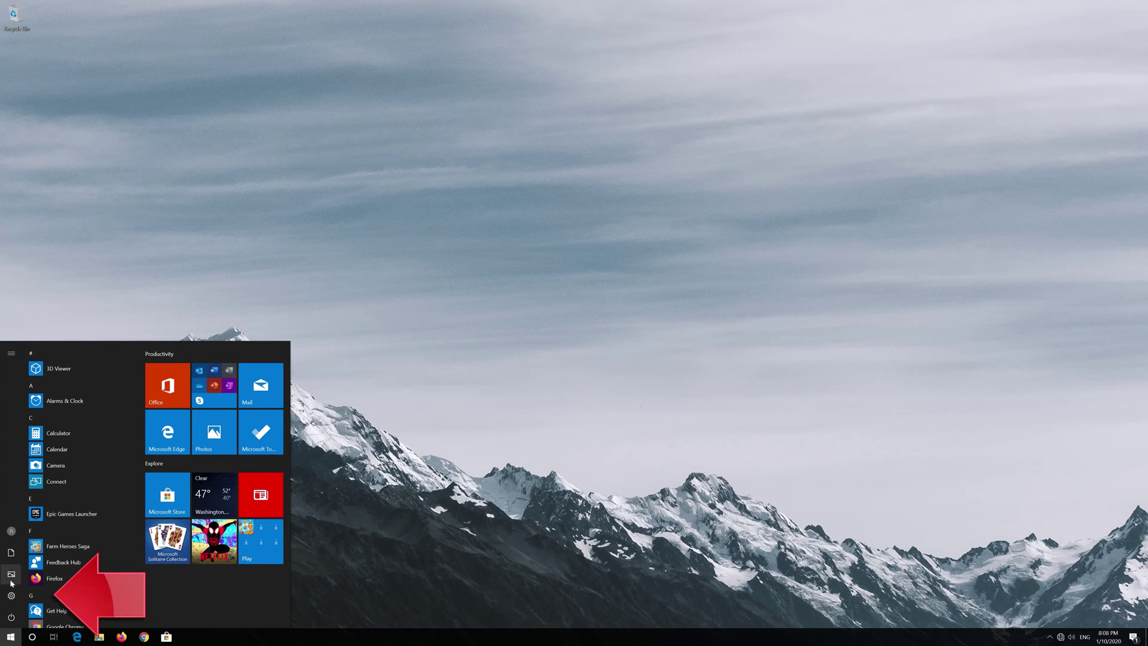
Step: Open Windows Settings from the gear icon in the Start menu
{"action": "mouse_move", "coordinate": [25, 598]}
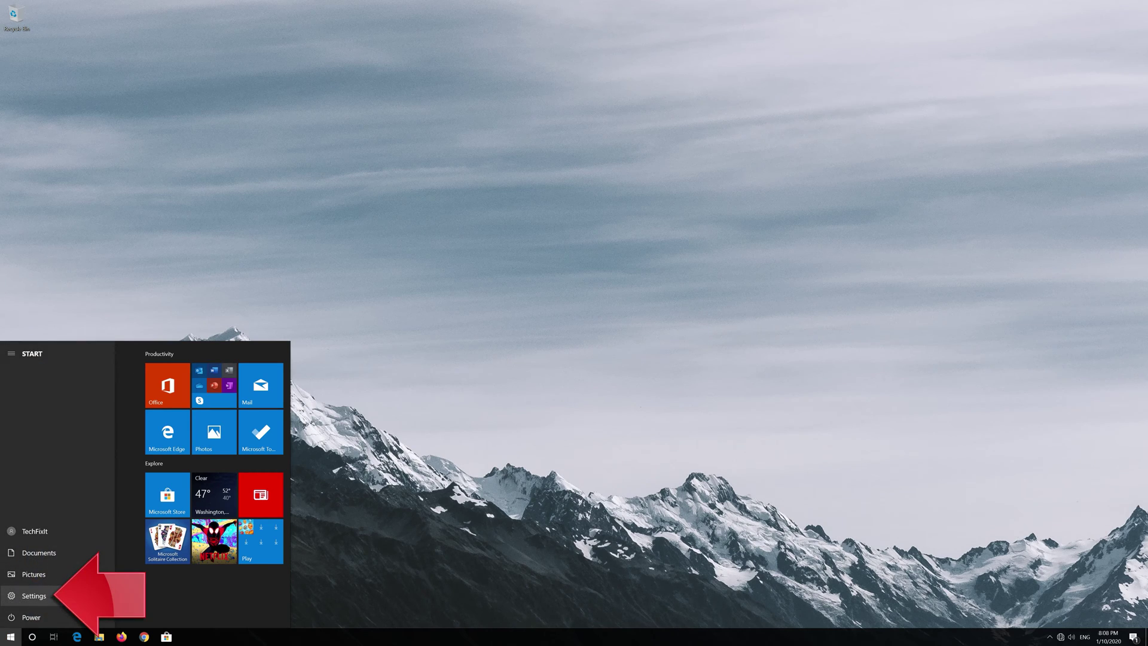
{"action": "left_click", "coordinate": [79, 598]}
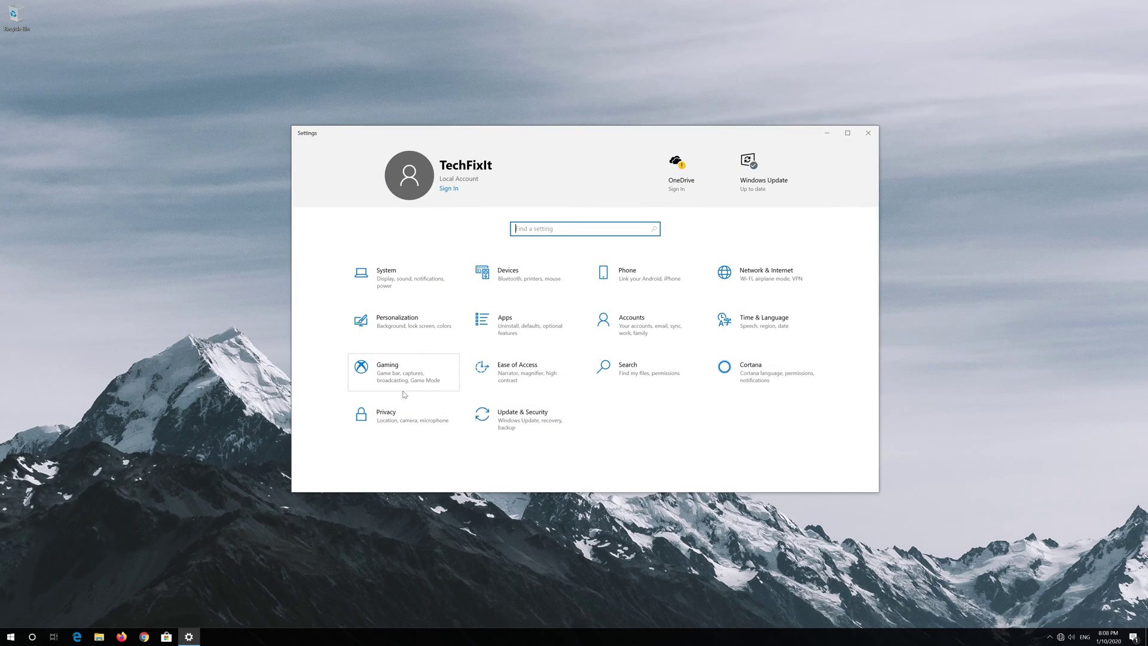
Step: Run the Internet Connections troubleshooter from Update & Security > Troubleshoot for the internet connection
{"action": "left_click", "coordinate": [511, 427]}
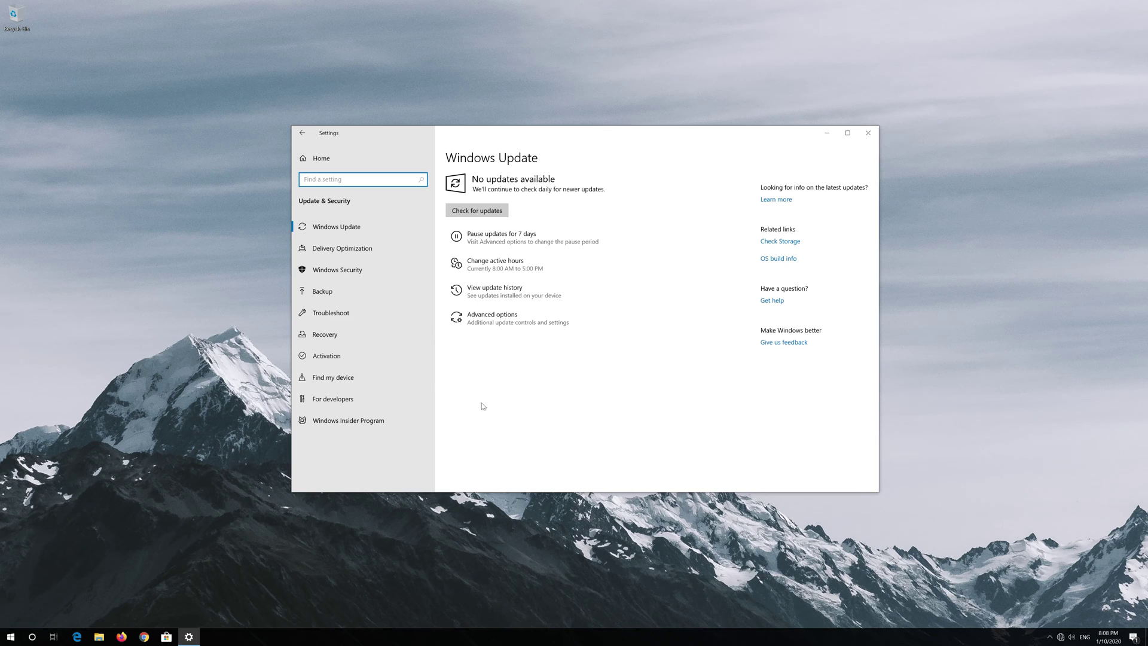
{"action": "left_click", "coordinate": [371, 312]}
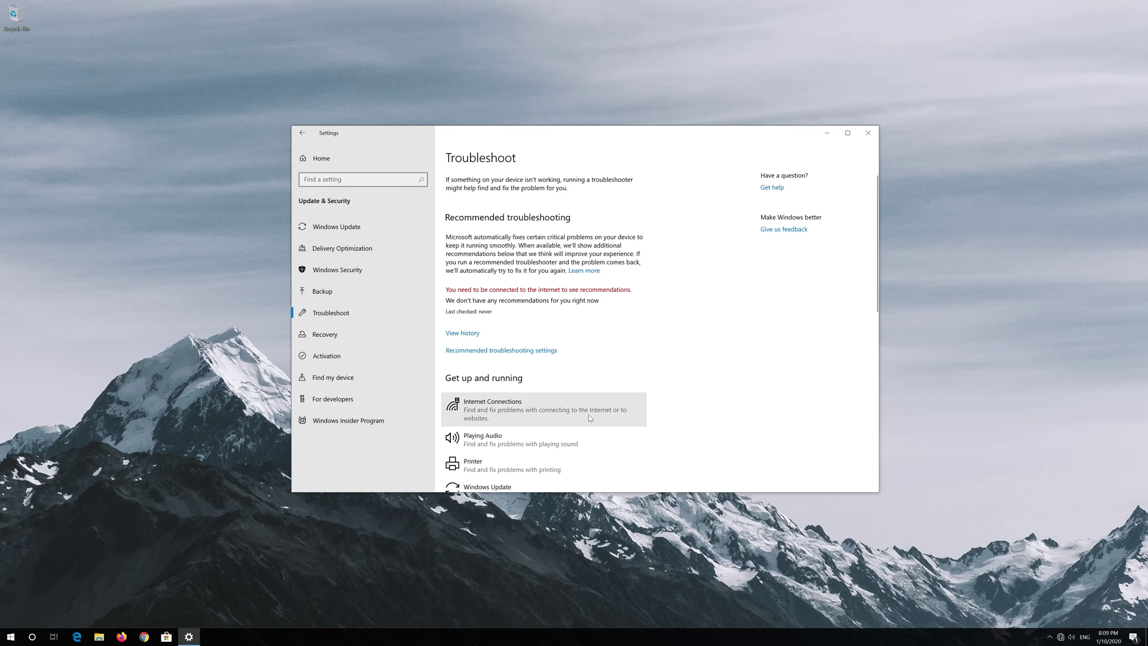
{"action": "left_click", "coordinate": [540, 415]}
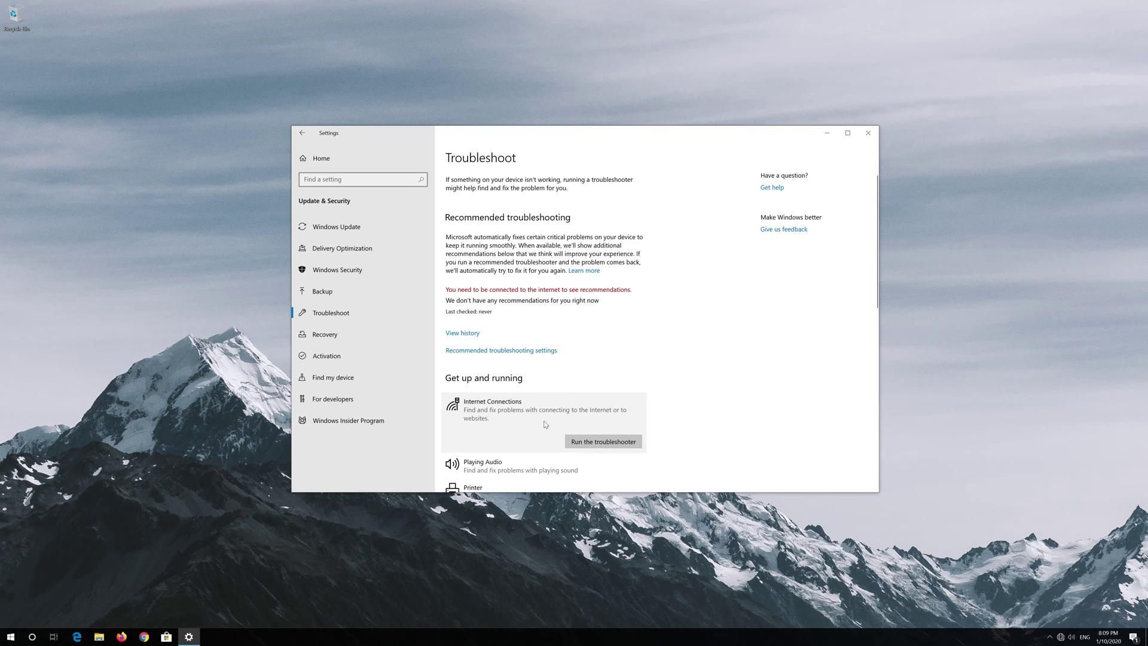
{"action": "left_click", "coordinate": [598, 440]}
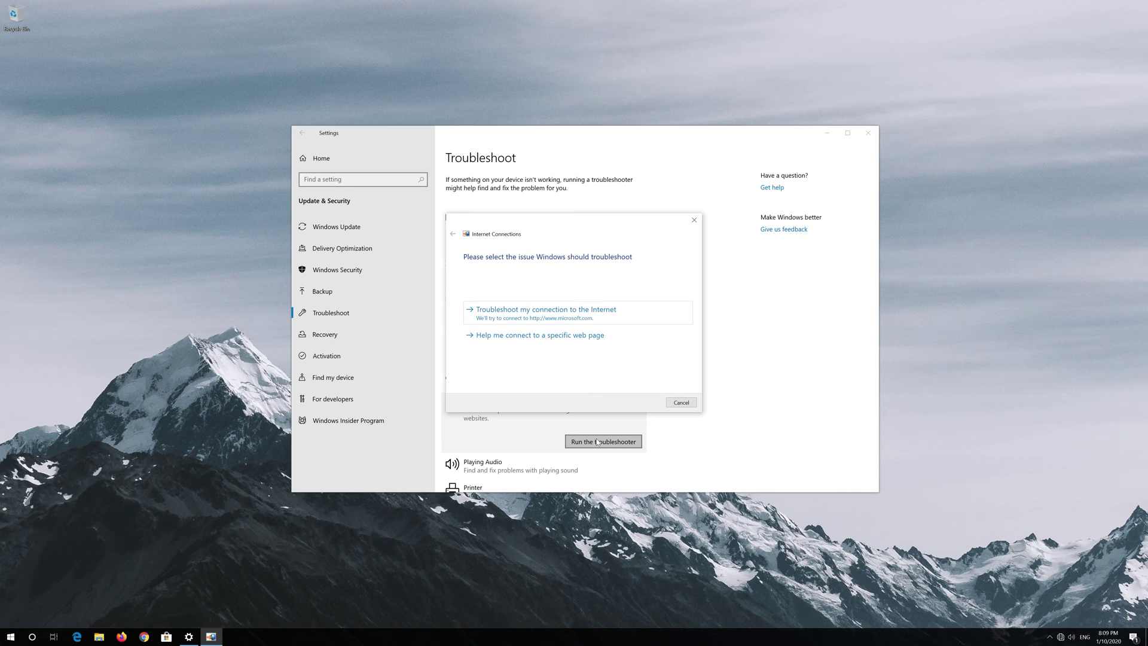
{"action": "left_click", "coordinate": [594, 317]}
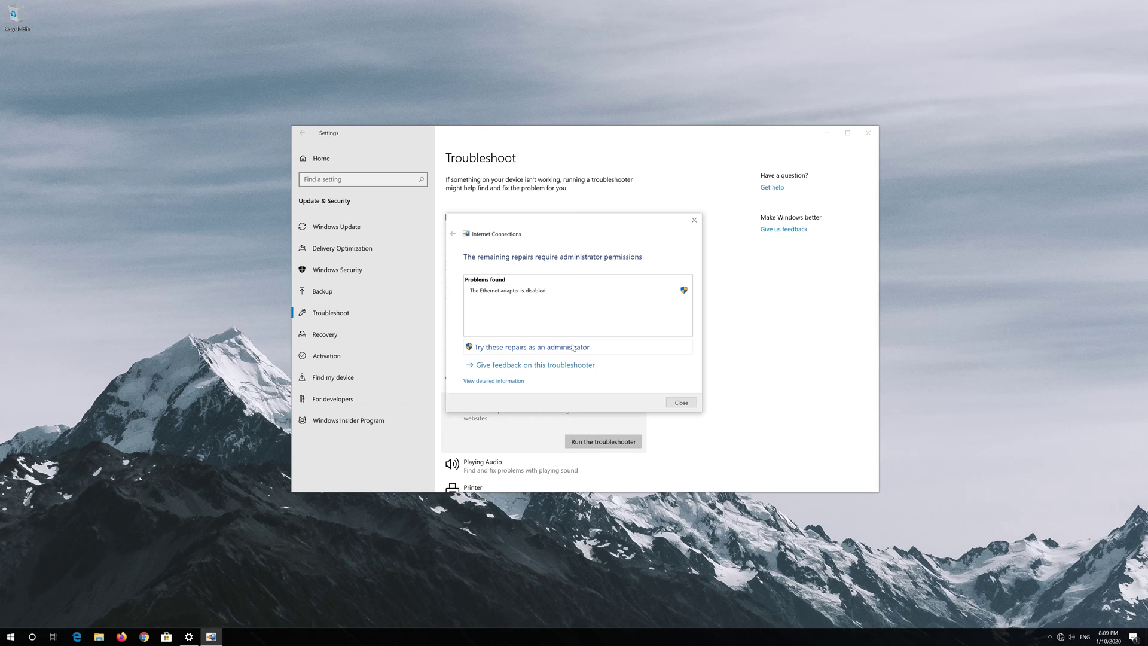
Step: Retry the repairs as administrator to fix the disabled Ethernet adapter
{"action": "left_click", "coordinate": [572, 347]}
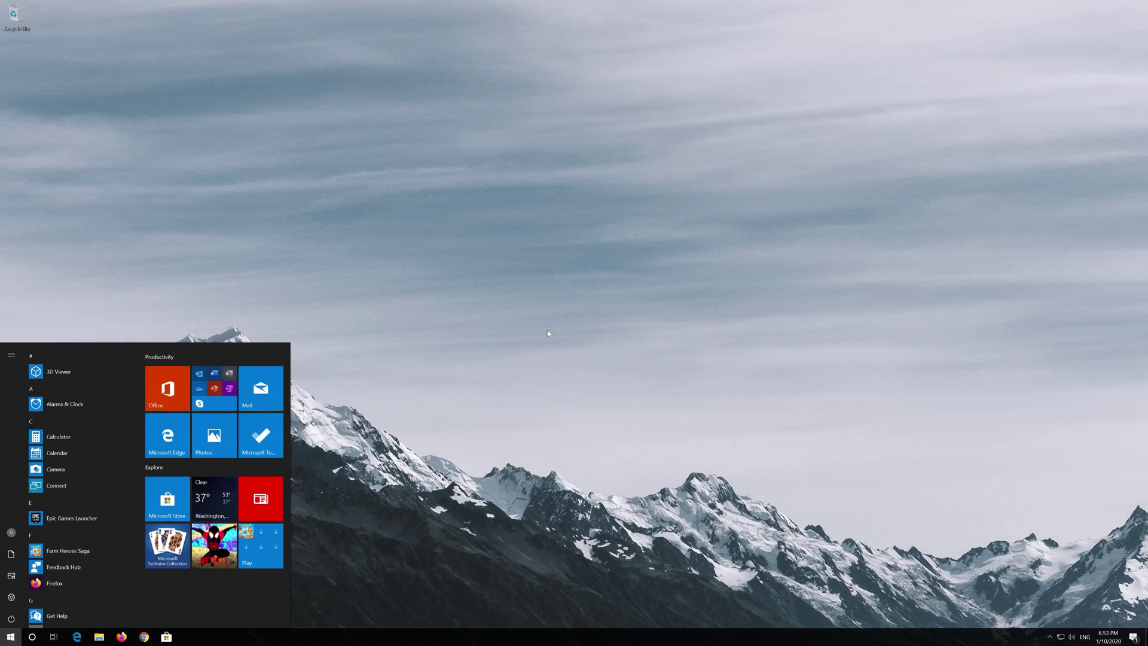
Step: Search 'recovery options' in Start and open the Recovery settings page
{"action": "type", "text": "reco"}
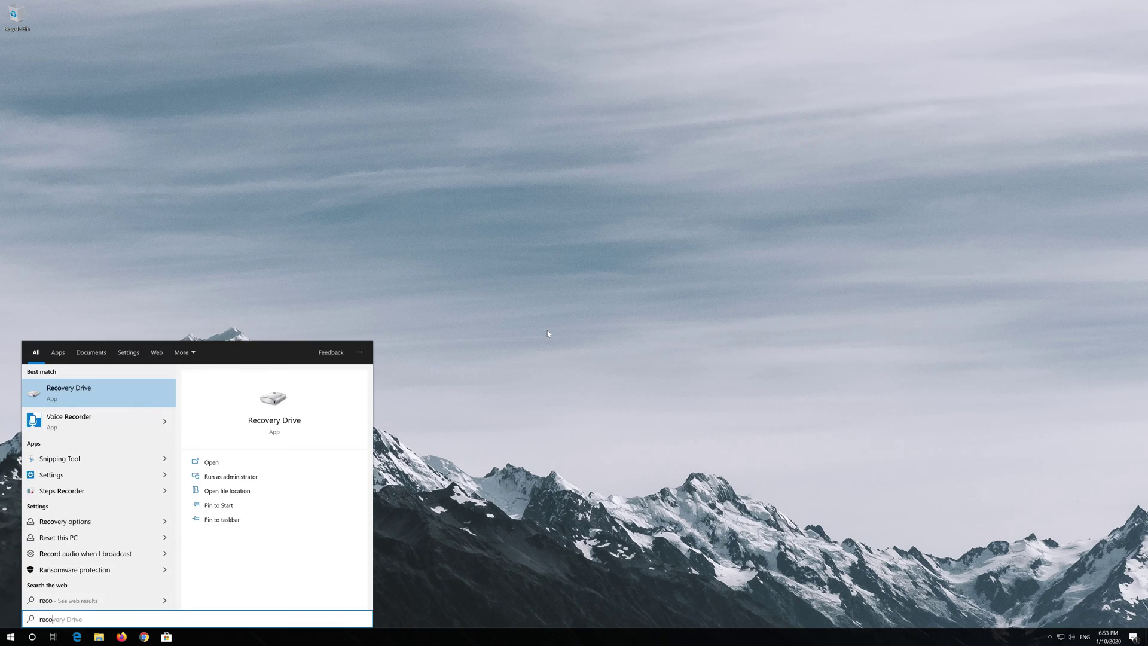
{"action": "type", "text": "very options"}
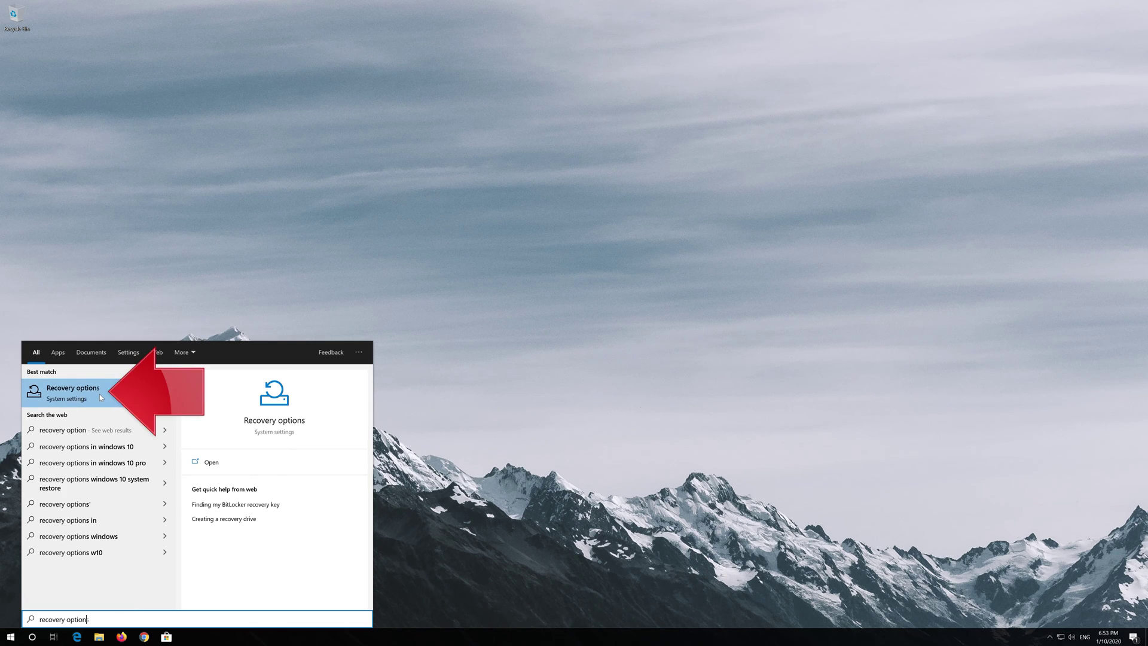
{"action": "left_click", "coordinate": [99, 396]}
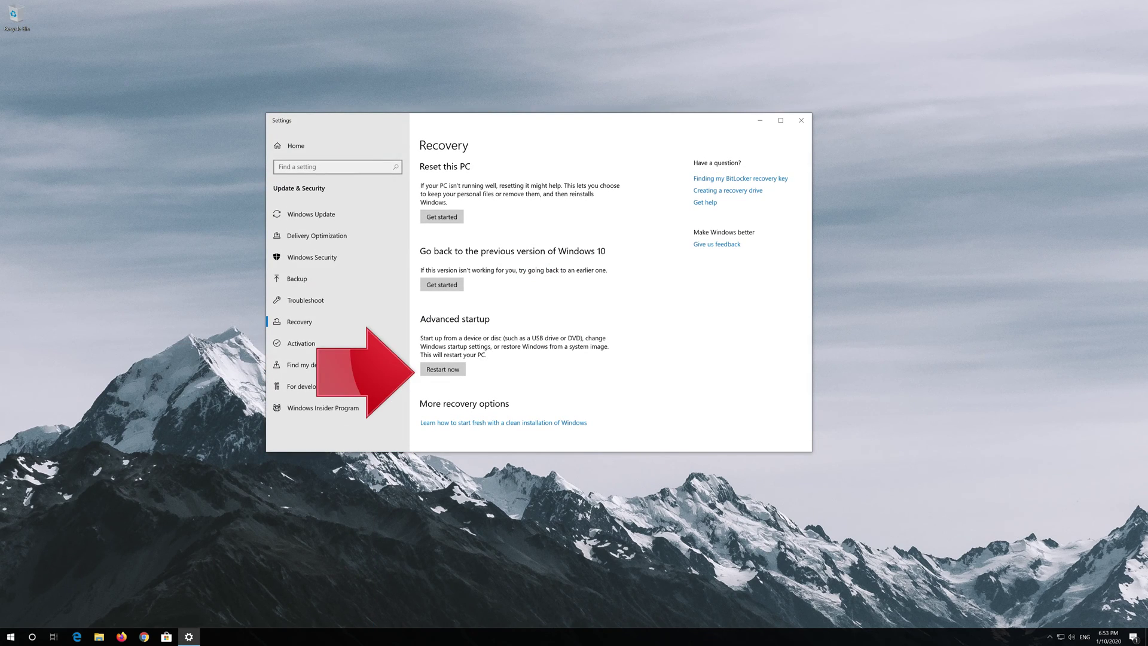
Step: Restart into Advanced startup and reach the System Restore list of restore points via Troubleshoot
{"action": "left_click", "coordinate": [445, 371]}
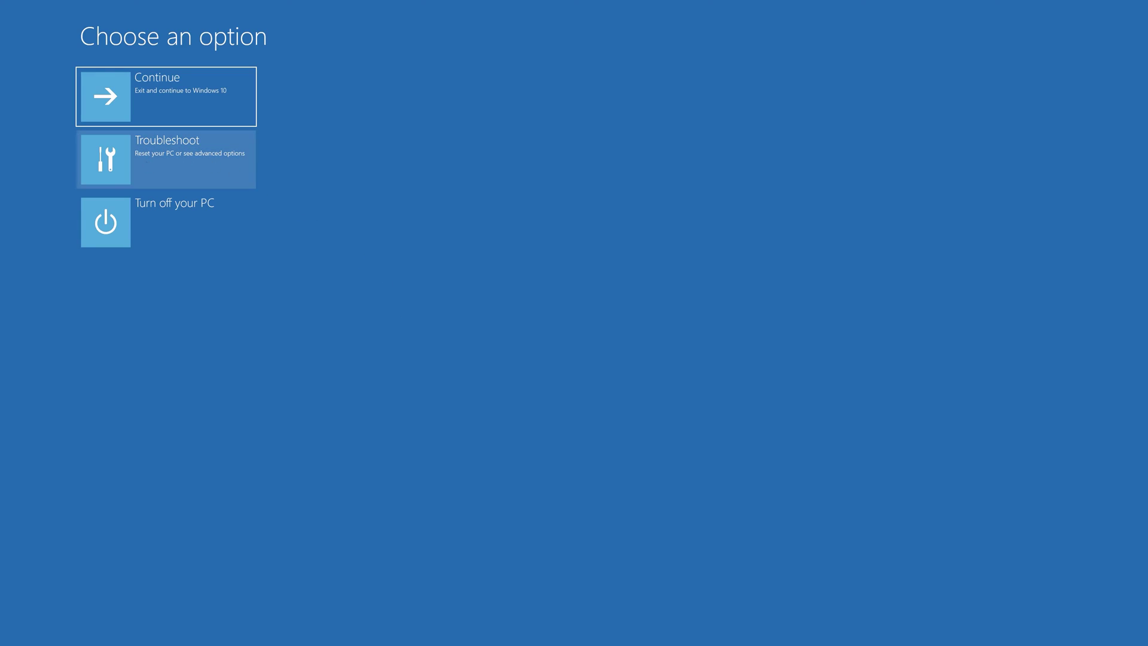
{"action": "left_click", "coordinate": [185, 164]}
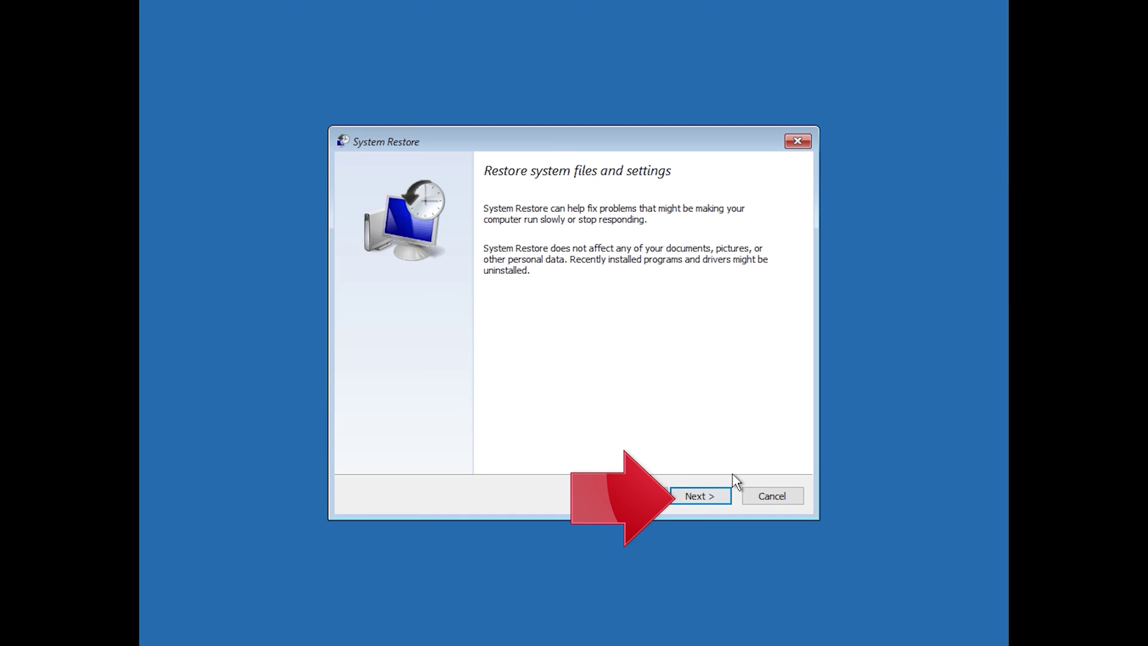
{"action": "left_click", "coordinate": [711, 500]}
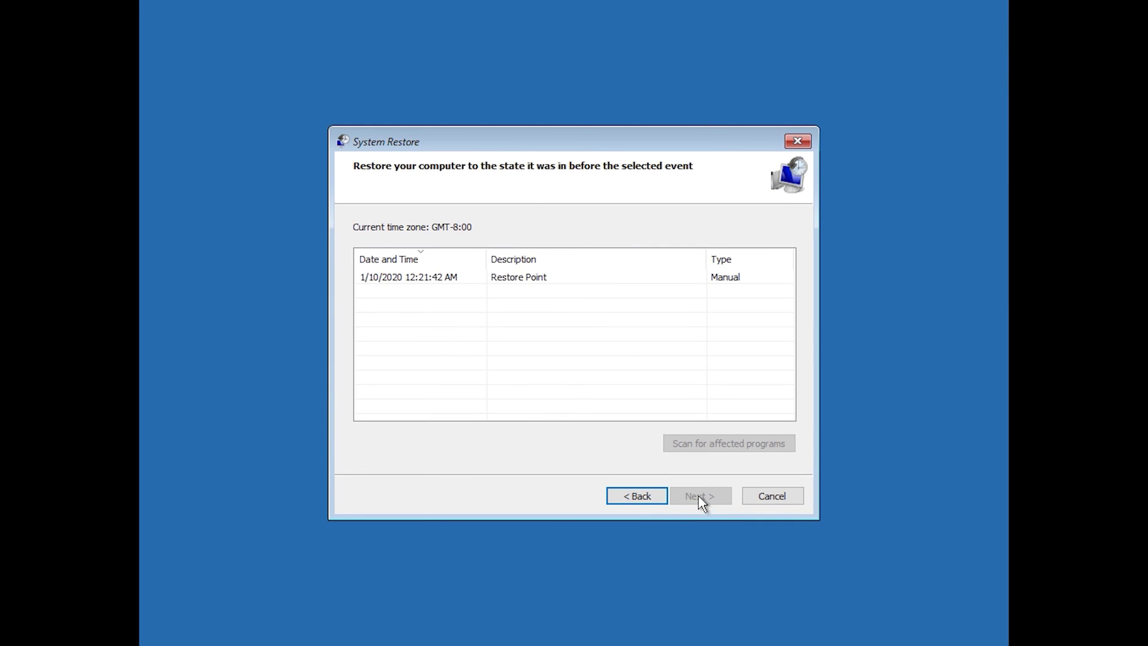
Step: Select the 1/10/2020 12:21:42 AM restore point for Local Disk (C:) and confirm the restore
{"action": "left_click", "coordinate": [411, 281]}
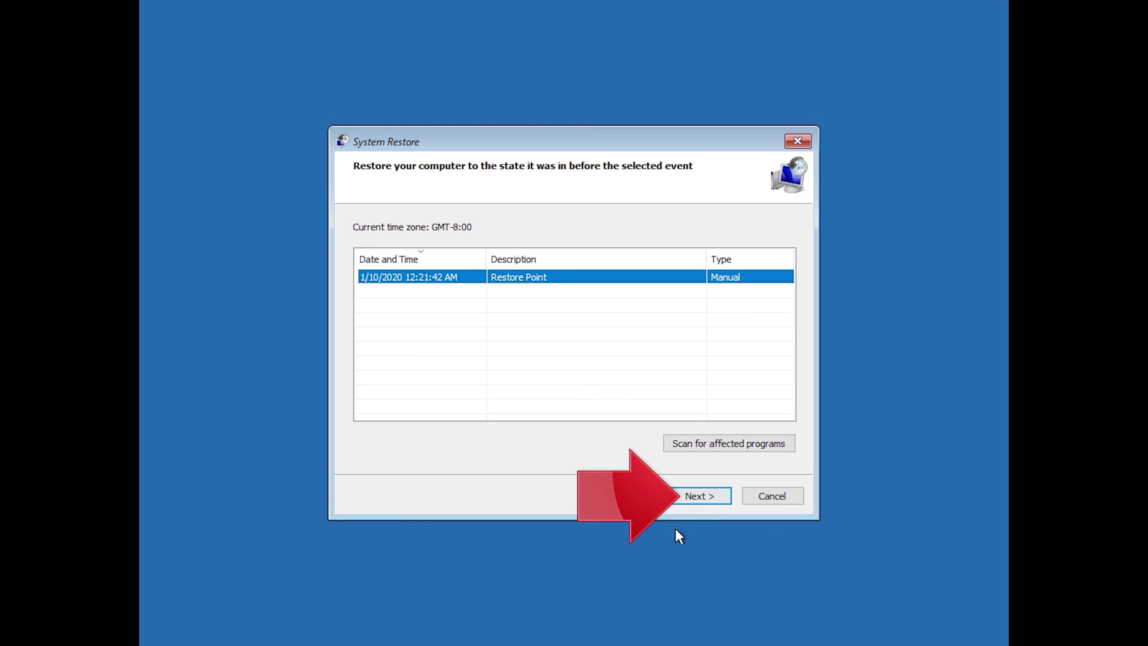
{"action": "left_click", "coordinate": [705, 504]}
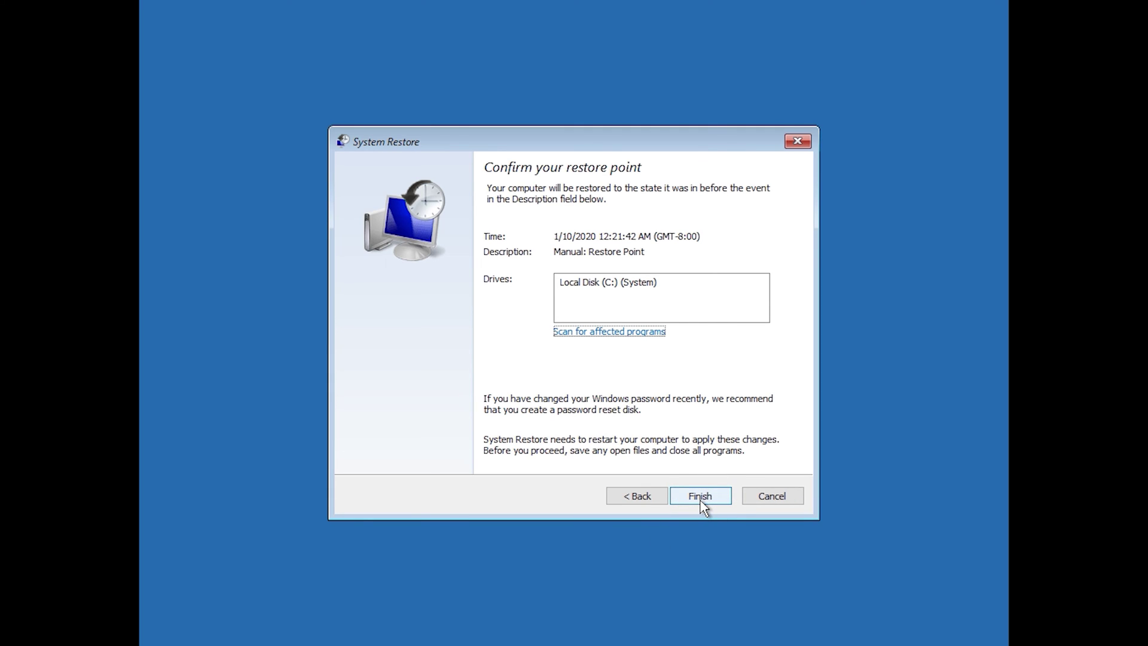
{"action": "left_click", "coordinate": [700, 500]}
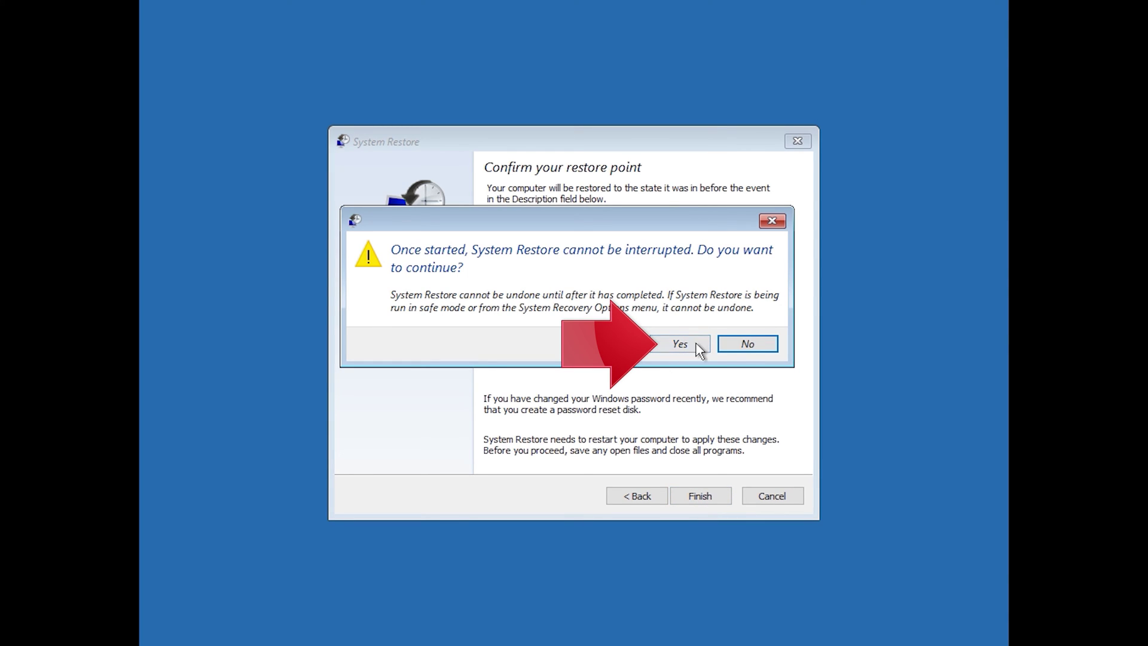
{"action": "left_click", "coordinate": [679, 346]}
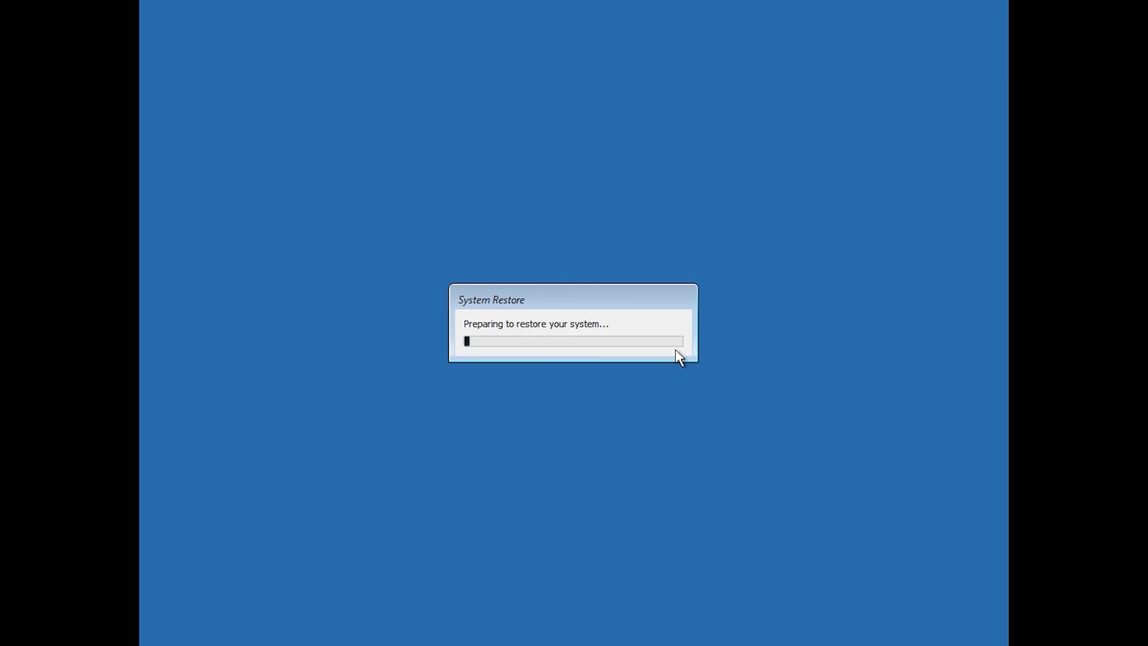